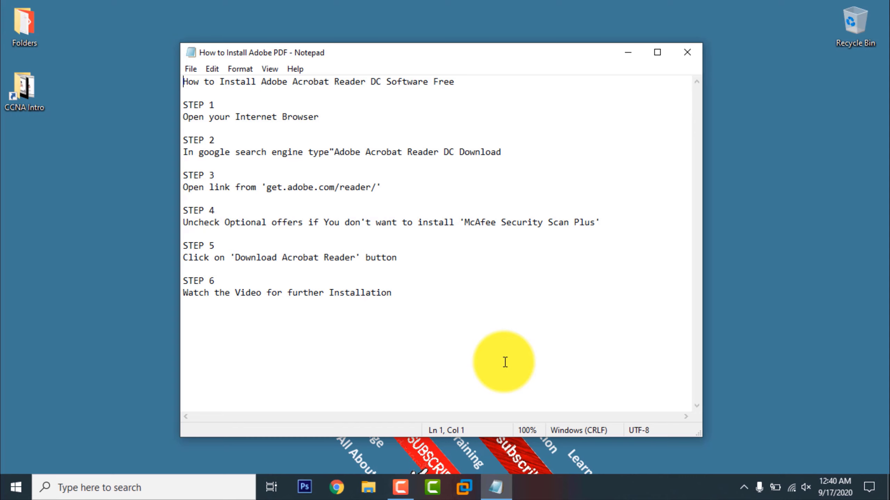
# Step: Close the Notepad instructions and search Google in Chrome for "download adobe reader"
pyautogui.click(681, 51)
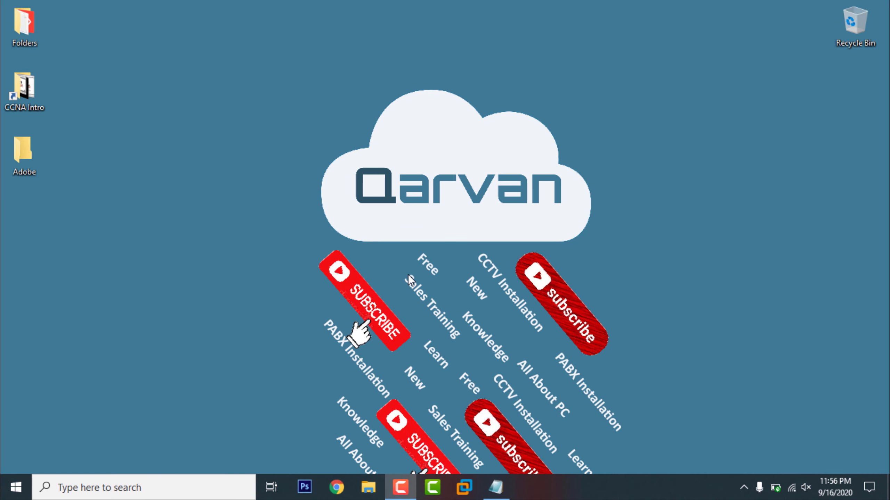
pyautogui.click(337, 487)
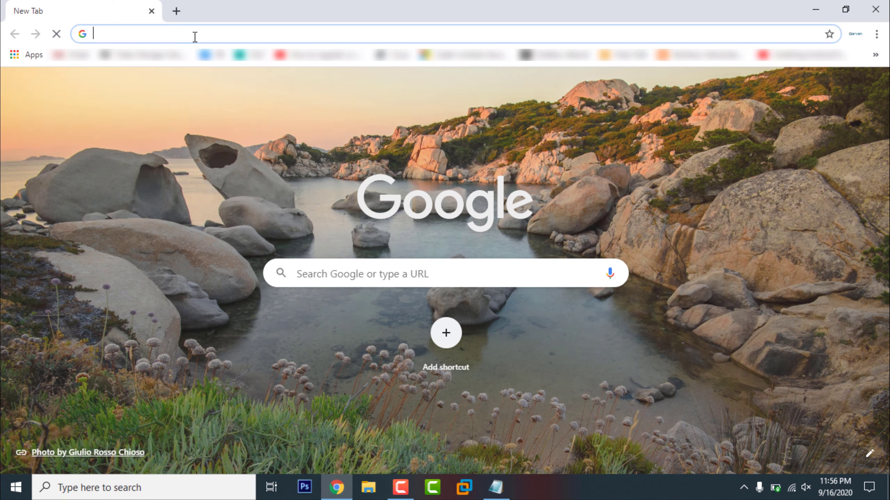
pyautogui.write('dow')
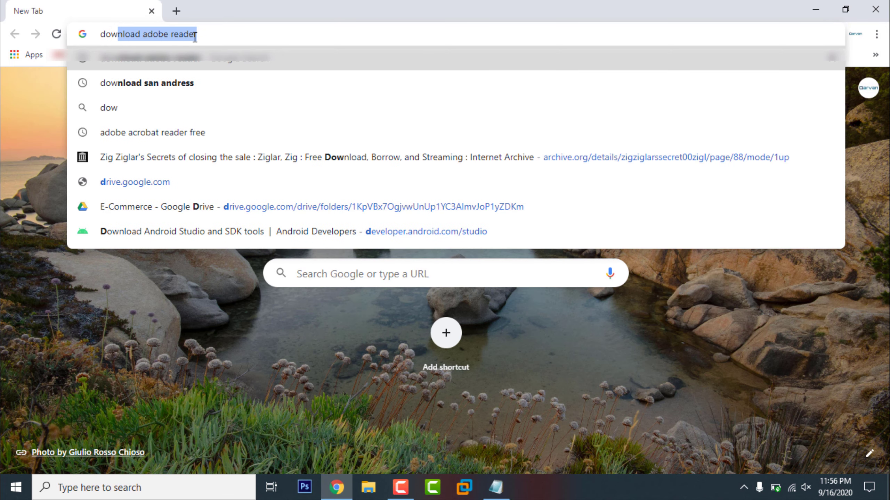
pyautogui.write('nload')
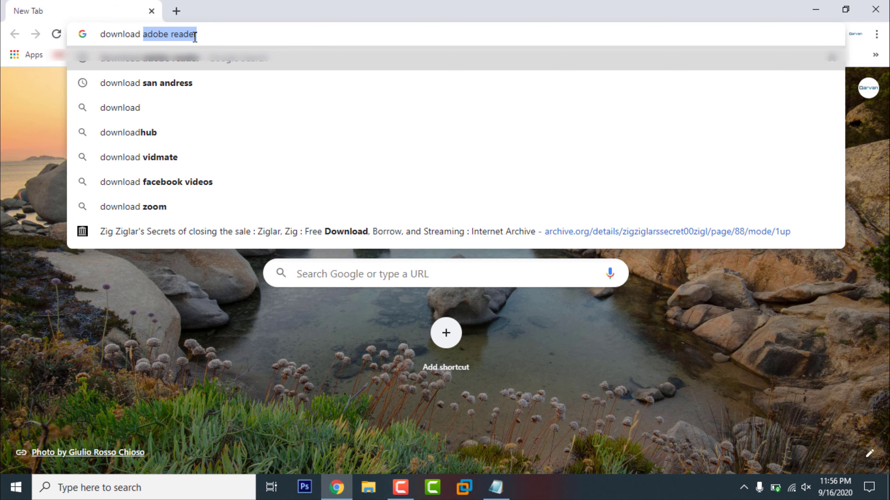
pyautogui.press('Return')
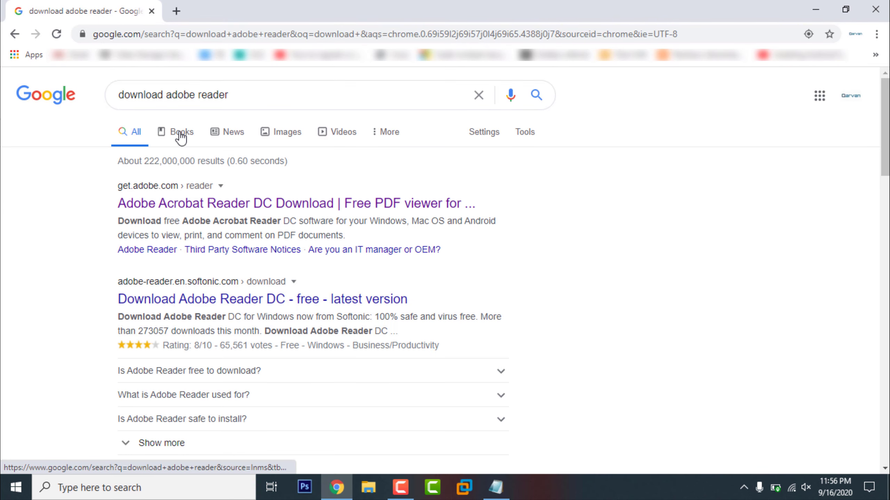
# Step: Open the get.adobe.com Reader page and decline McAfee Security Scan Plus, McAfee Safe Connect and the Acrobat Reader Chrome Extension
pyautogui.click(166, 213)
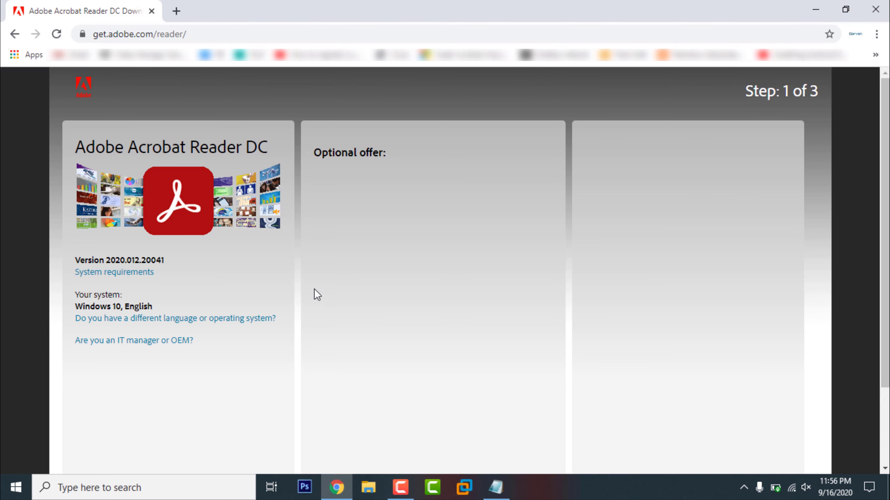
pyautogui.scroll(-1, 314, 290)
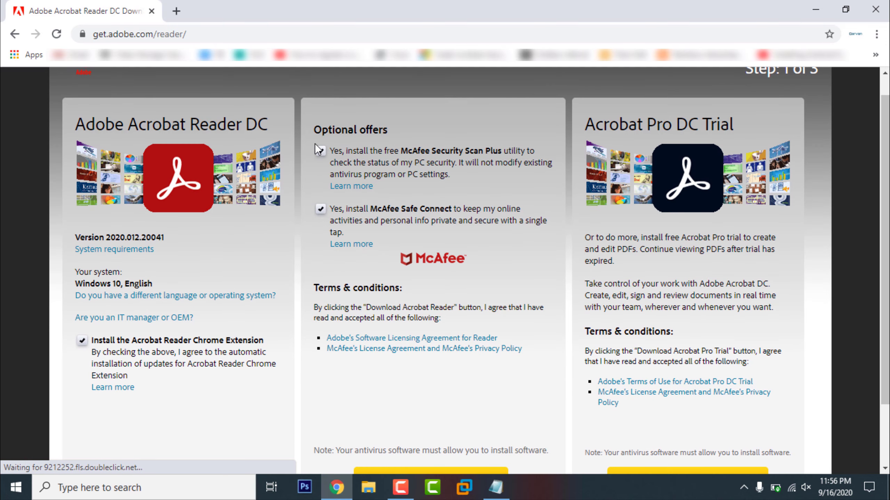
pyautogui.click(320, 152)
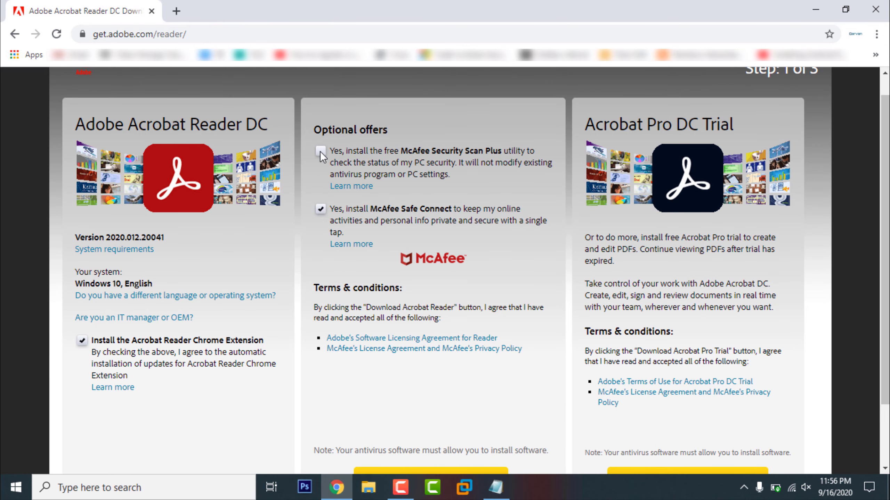
pyautogui.click(320, 210)
pyautogui.scroll(-3, 305, 303)
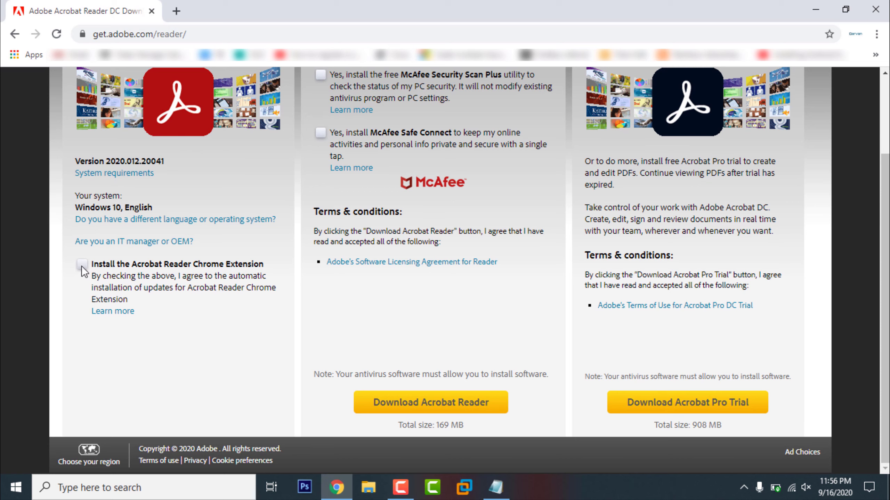
# Step: Download Acrobat Reader, saving the installer readerdc_en_xa_crd_install in the Adobe folder on the desktop
pyautogui.click(395, 403)
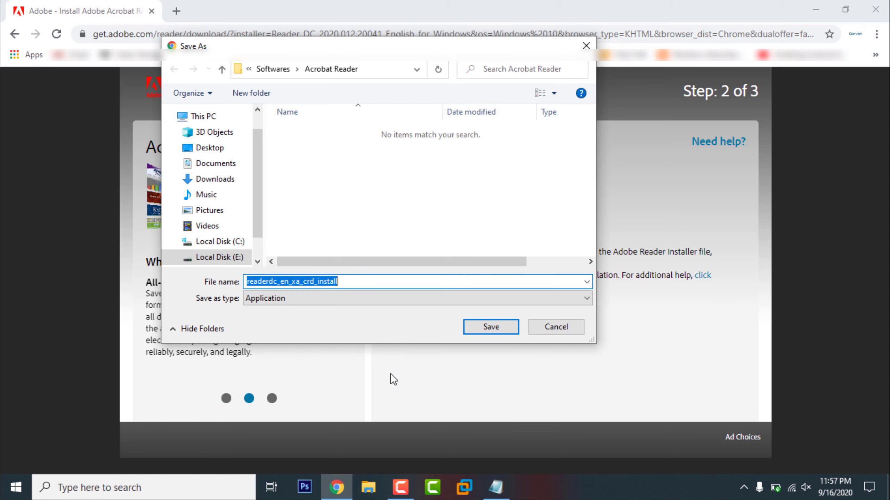
pyautogui.click(216, 149)
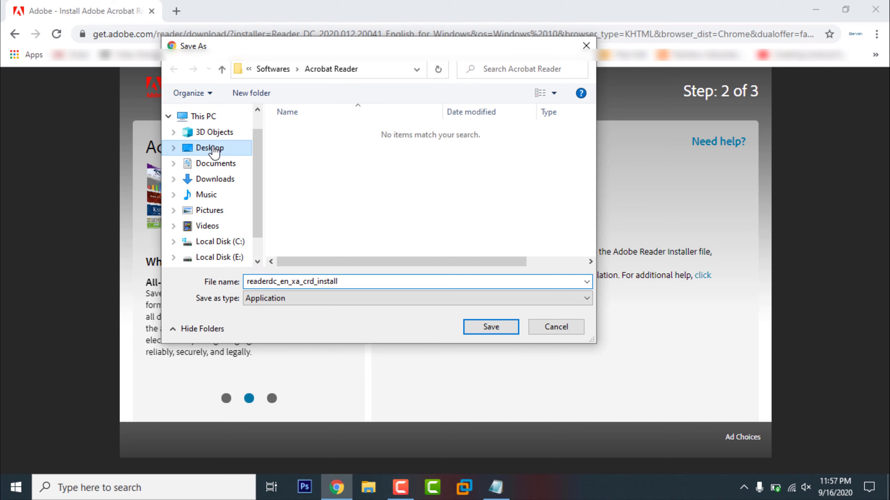
pyautogui.doubleClick(289, 156)
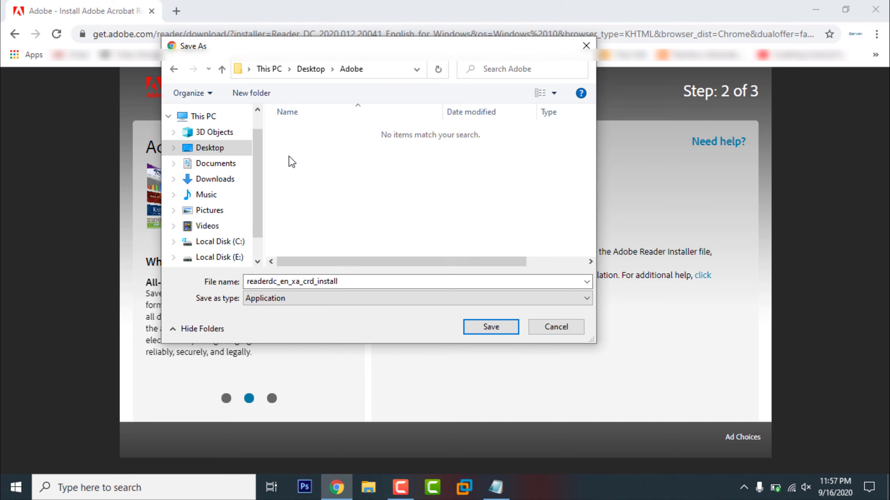
pyautogui.click(484, 327)
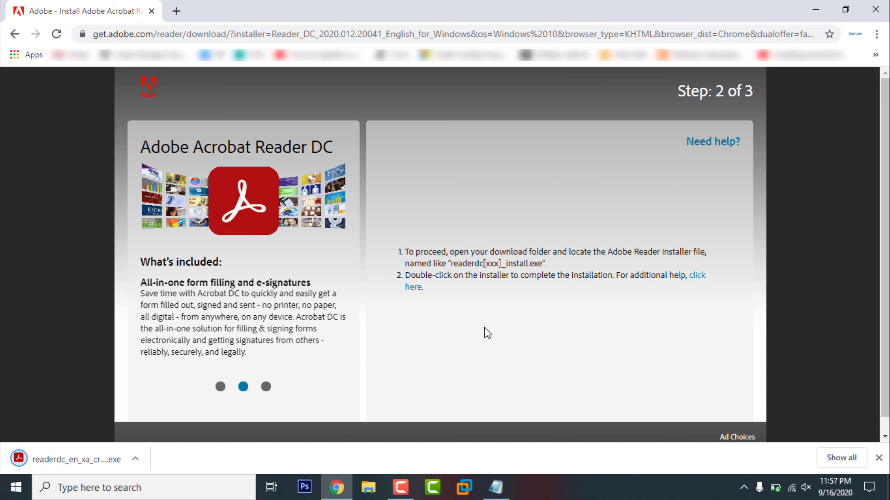
# Step: Run the downloaded installer and finish the installation with Launch Adobe Acrobat Reader DC enabled
pyautogui.click(136, 455)
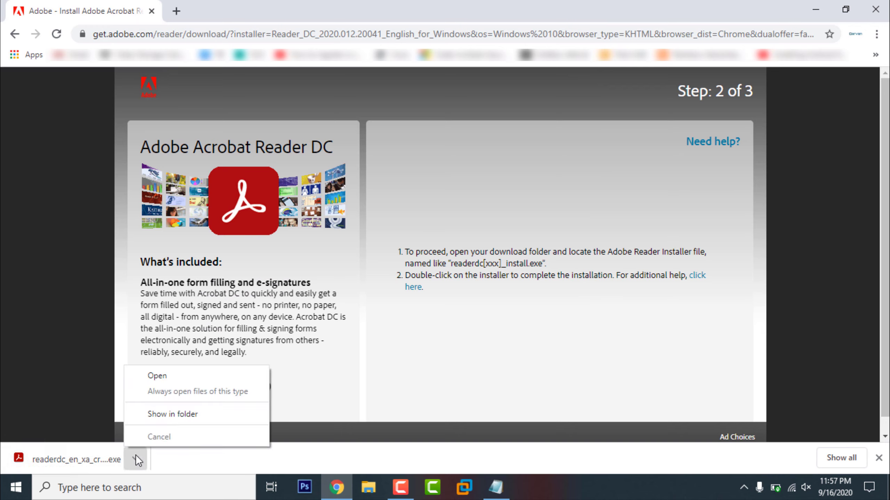
pyautogui.click(150, 378)
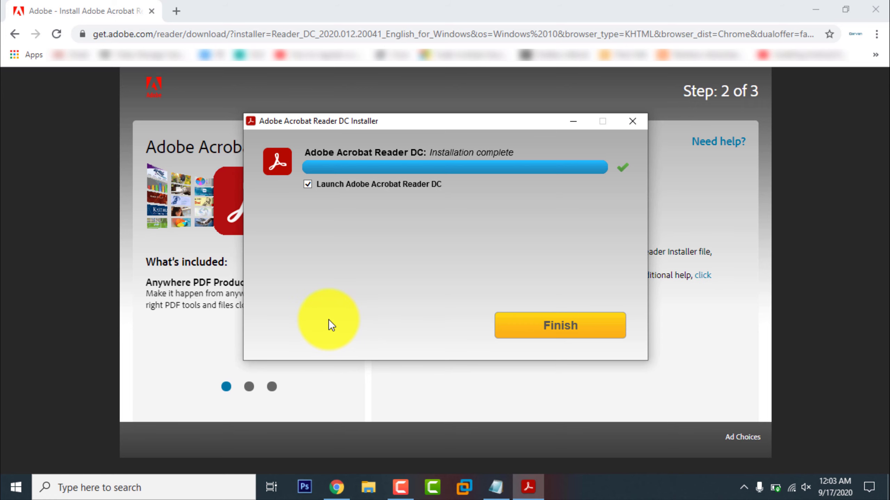
pyautogui.click(508, 326)
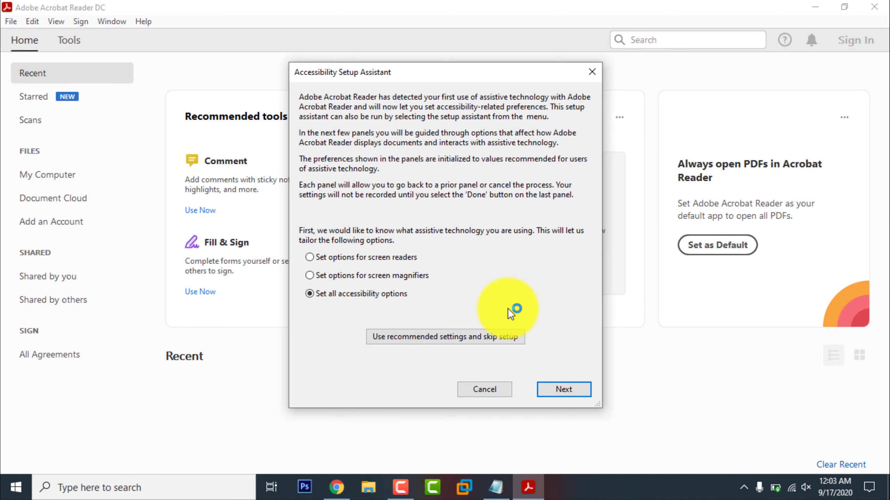
# Step: Complete the Accessibility Setup Assistant with Set all accessibility options, keeping the preset choices on all five screens
pyautogui.click(559, 387)
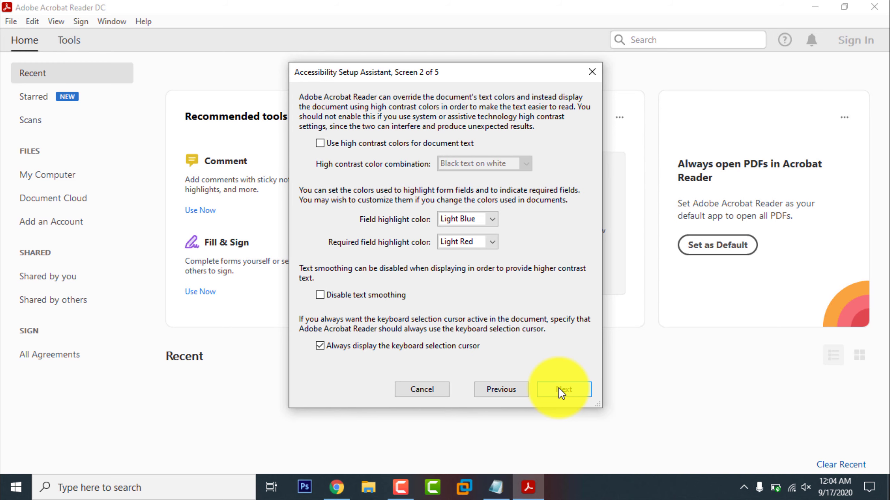
pyautogui.click(559, 387)
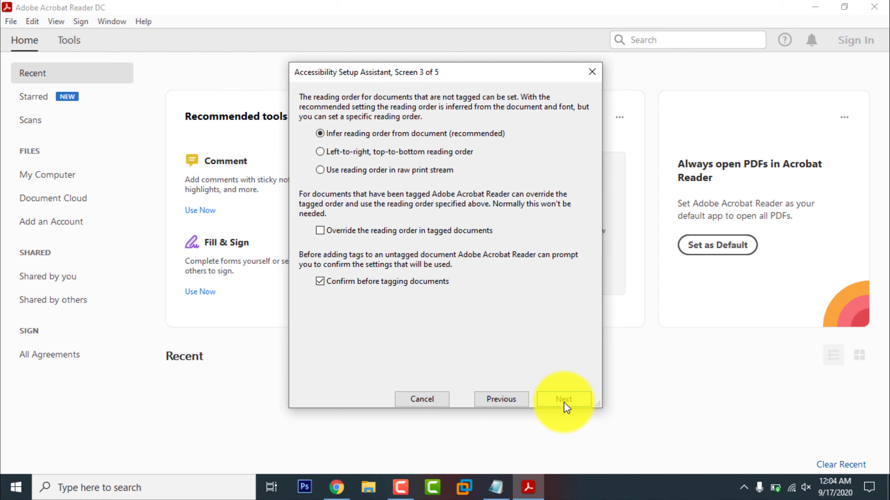
pyautogui.click(564, 400)
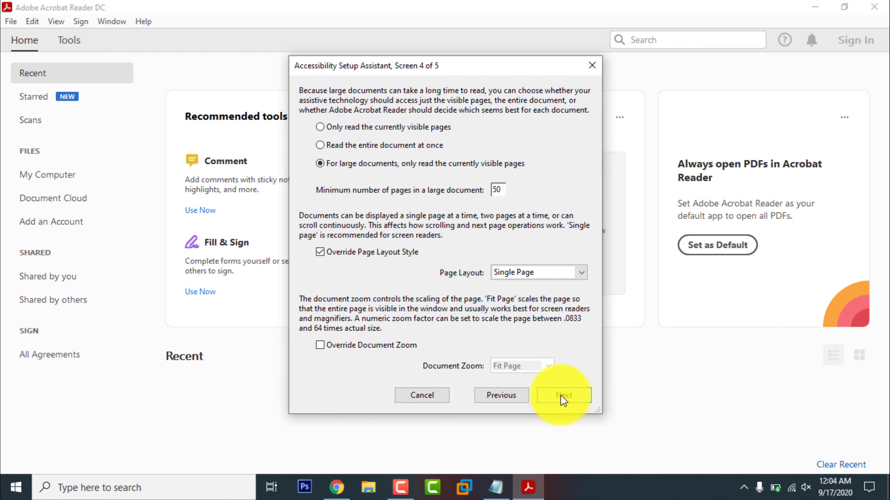
pyautogui.click(561, 396)
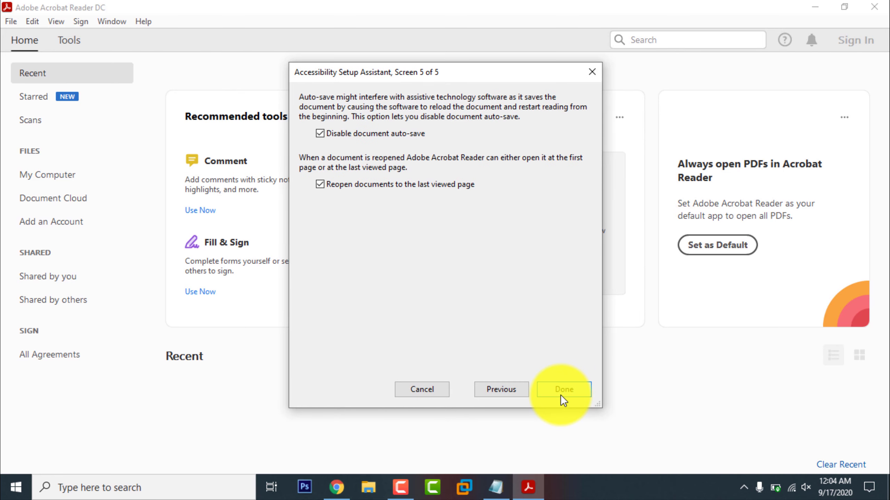
pyautogui.click(562, 390)
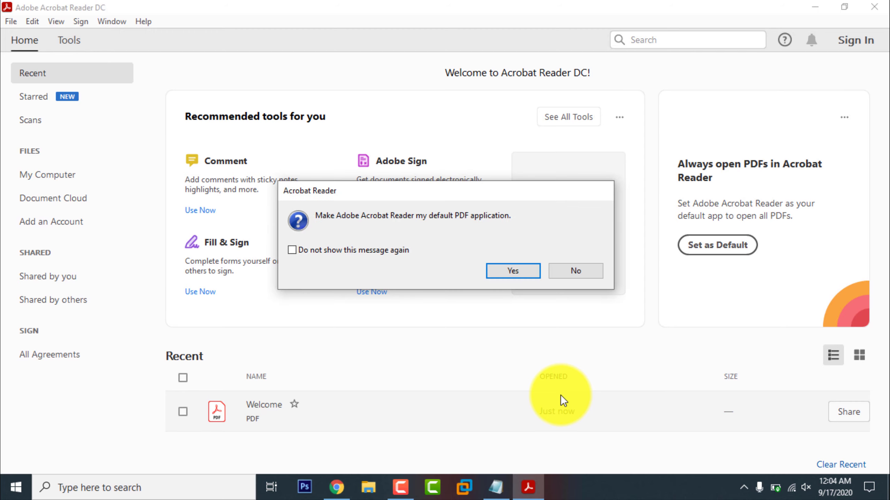
# Step: Make Adobe Acrobat Reader DC the default application for .pdf files and finish the default-app setup
pyautogui.click(514, 271)
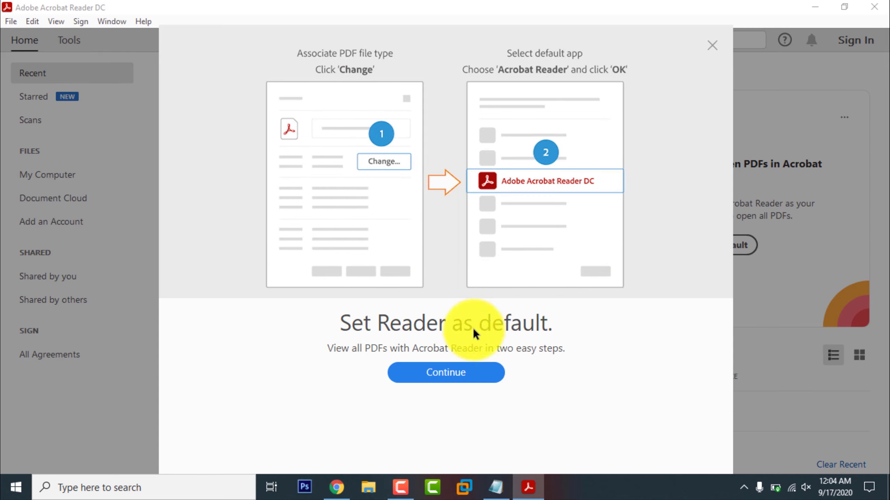
pyautogui.click(457, 371)
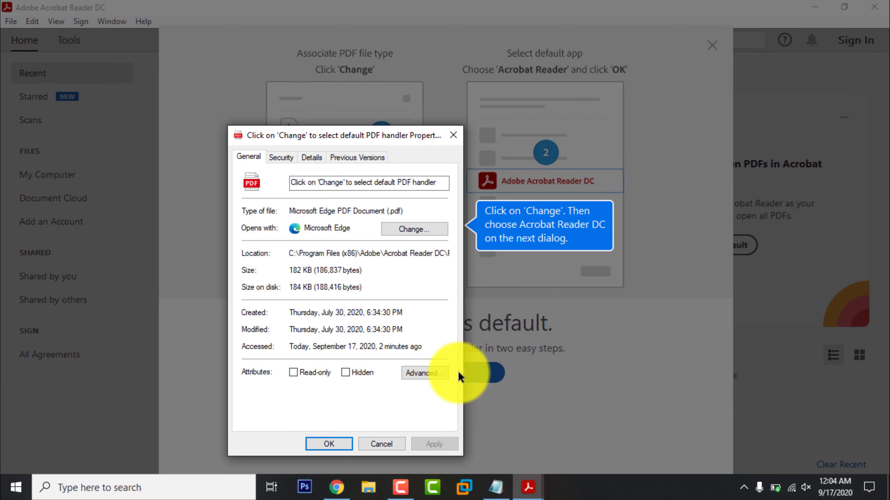
pyautogui.click(425, 230)
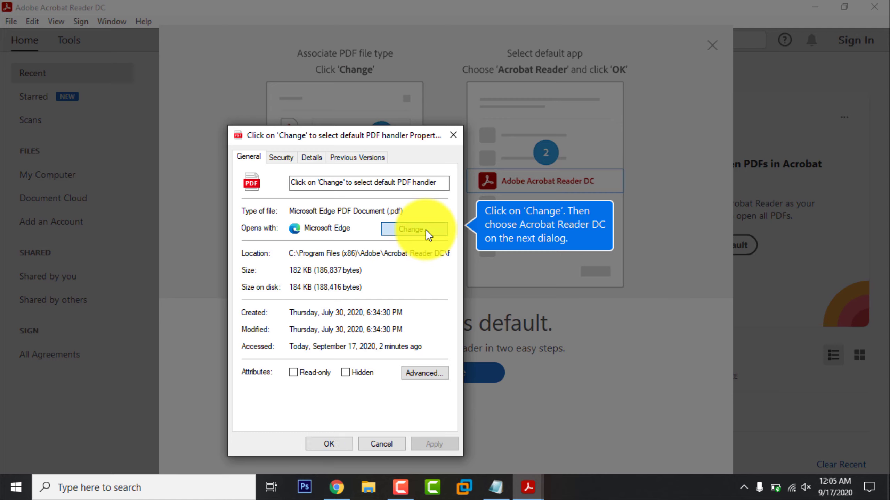
pyautogui.click(425, 229)
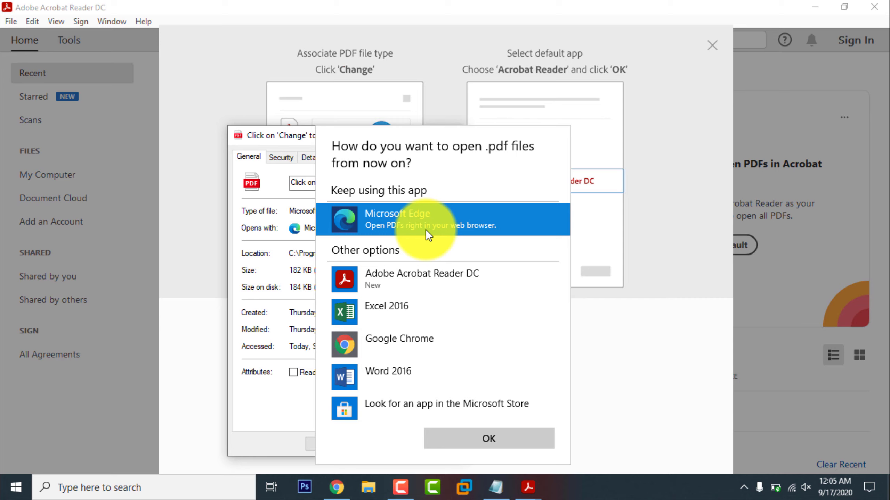
pyautogui.click(406, 277)
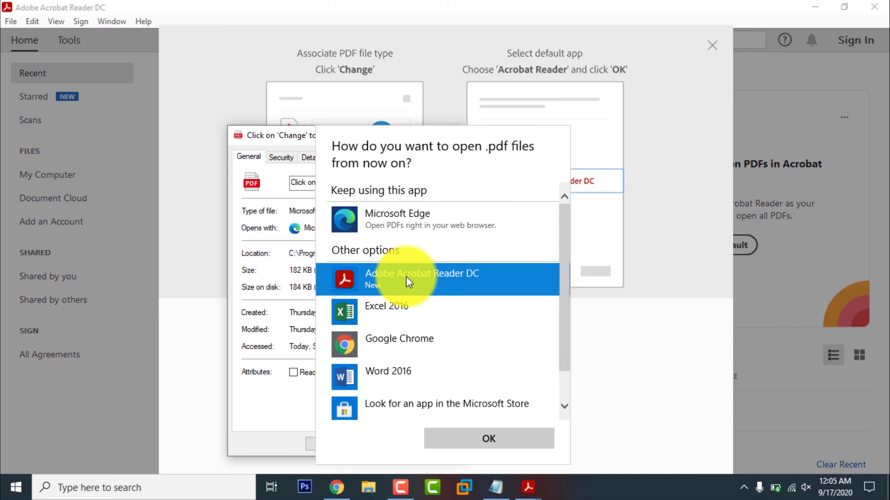
pyautogui.click(472, 439)
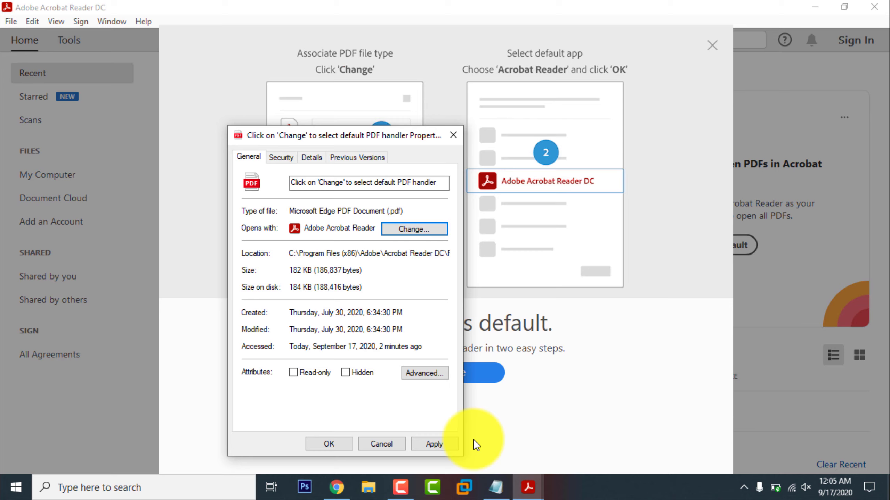
pyautogui.click(337, 442)
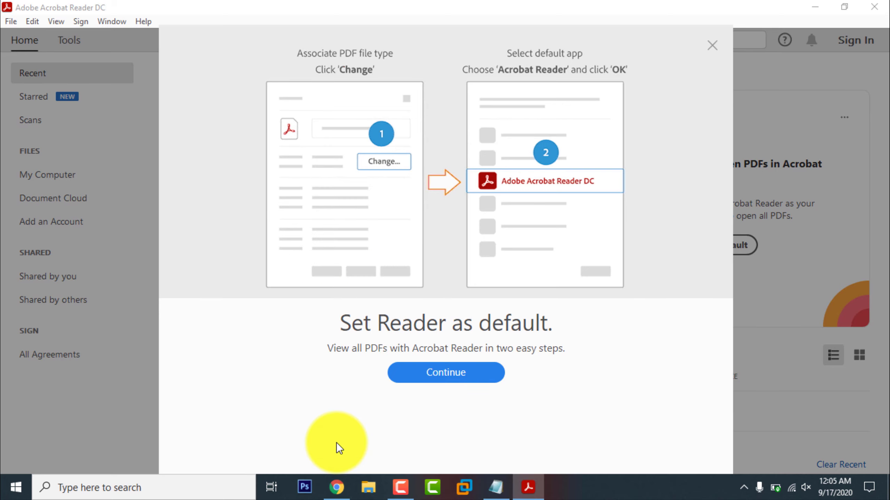
pyautogui.click(417, 378)
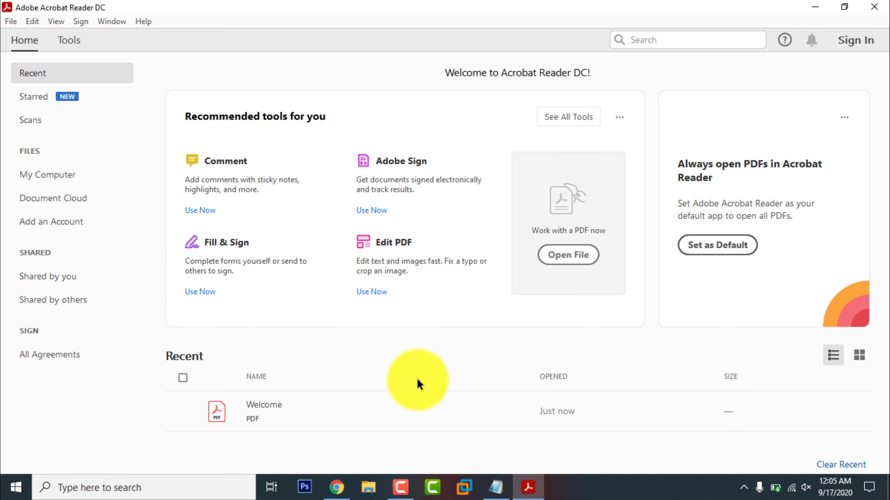
# Step: Switch to Word 2016 and create a blank document
pyautogui.click(185, 492)
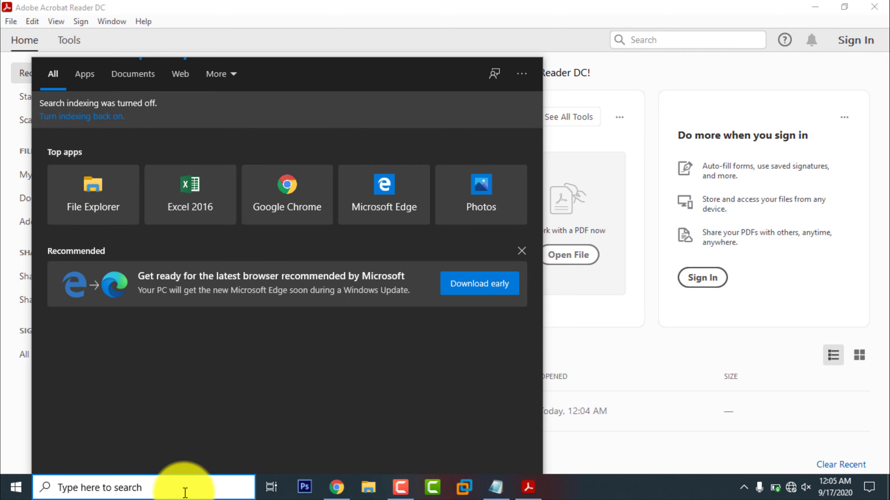
pyautogui.write('Word')
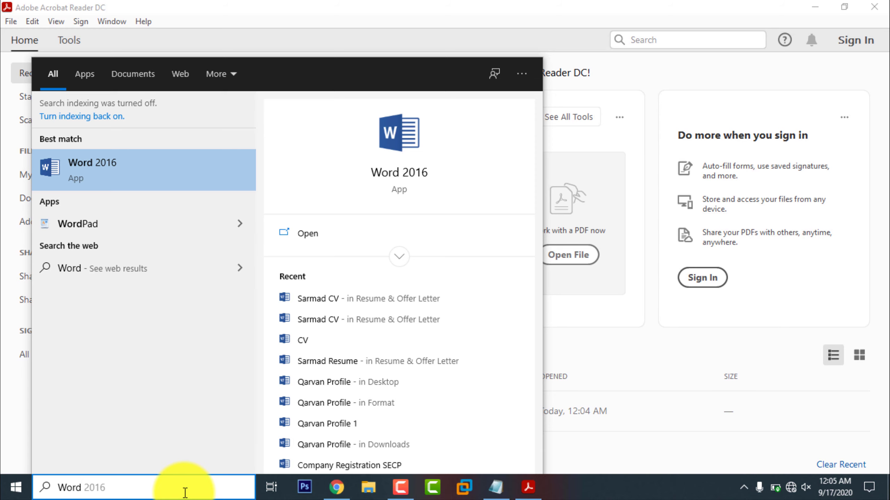
pyautogui.press('Return')
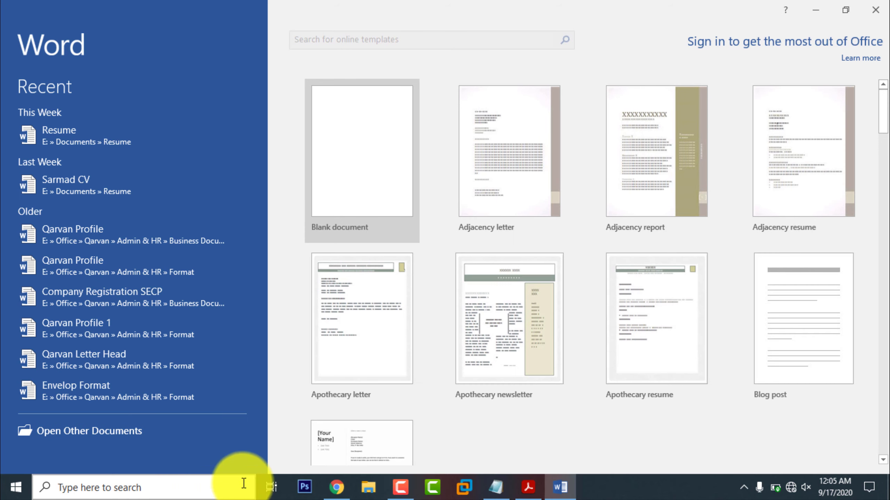
pyautogui.click(343, 204)
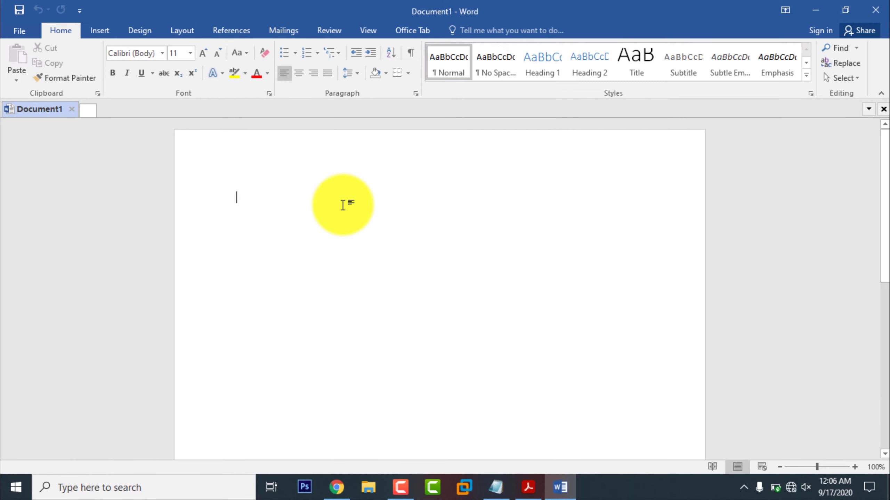
# Step: Write "Lets Check our Adobe Acrobat PDF Reader" in the blank document
pyautogui.write('Le')
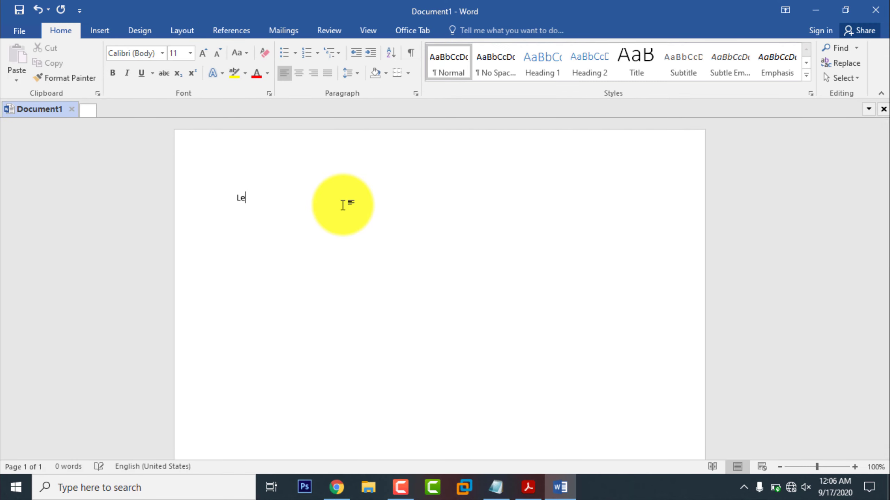
pyautogui.write('ts Check our Adobe A')
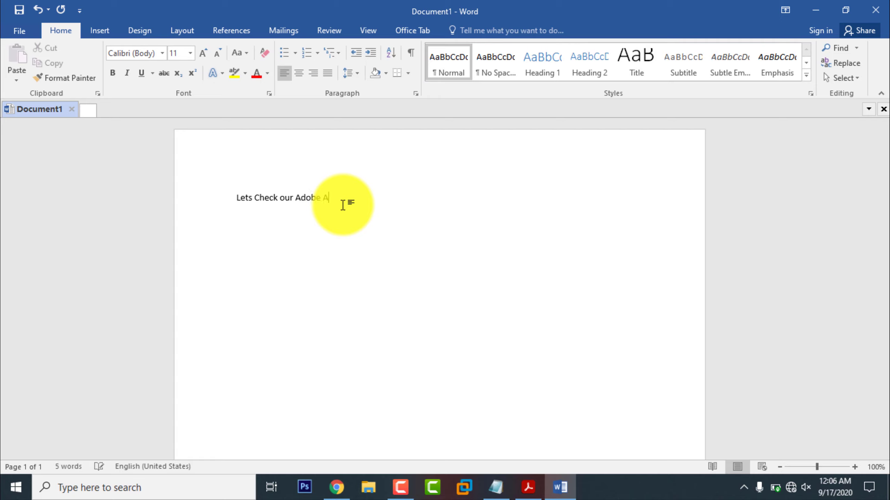
pyautogui.write('crobat PDF Reader')
# Step: Save the document to the Desktop as a Word Document named "Lets Check our Adobe Acrobat PDF Reader"
pyautogui.click(28, 29)
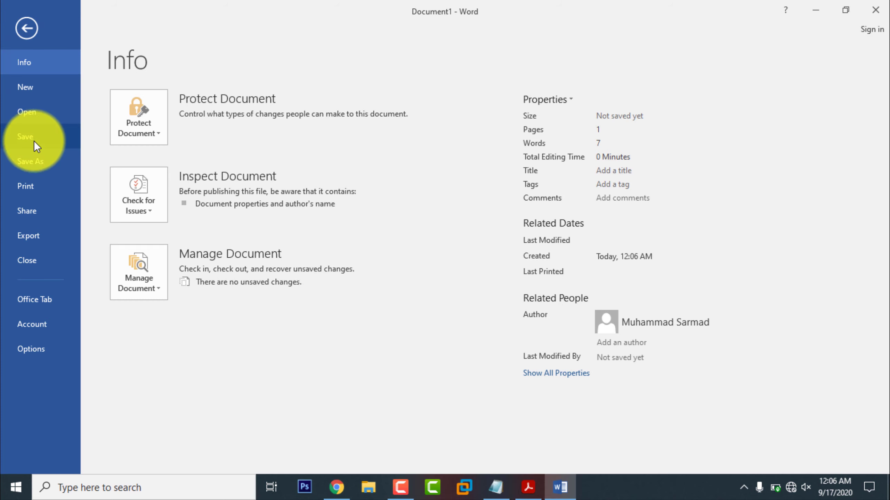
pyautogui.click(33, 157)
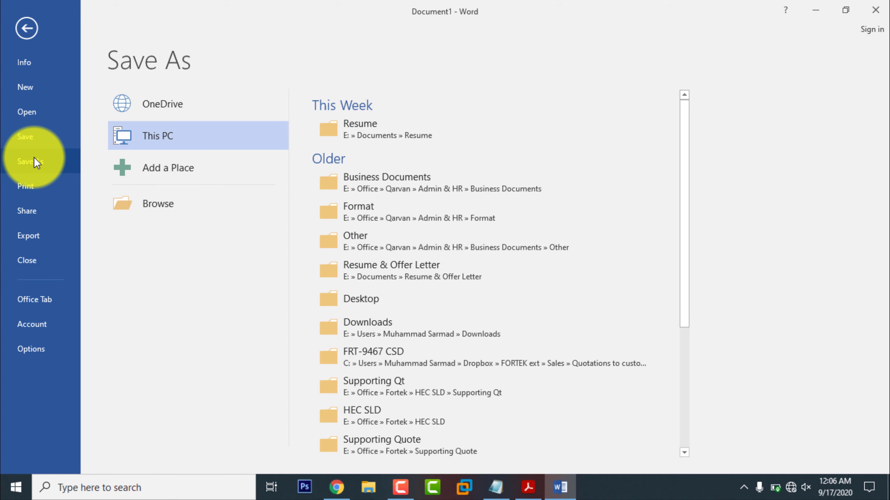
pyautogui.click(158, 198)
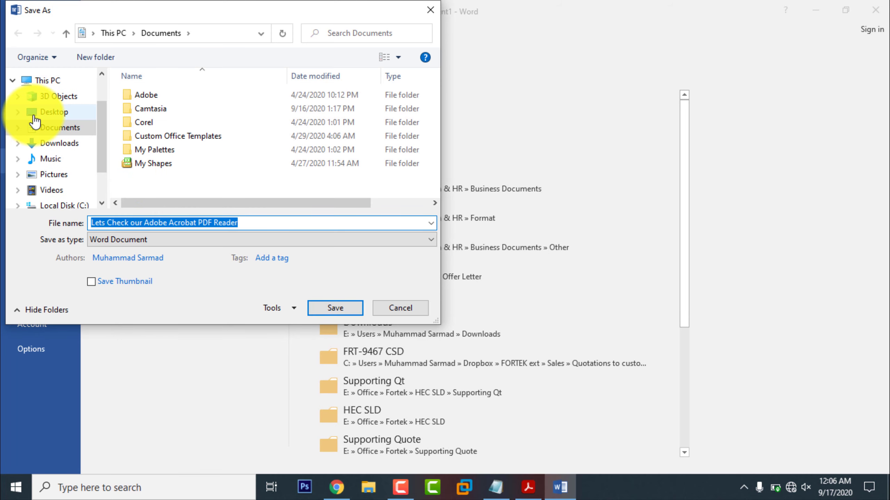
pyautogui.click(35, 116)
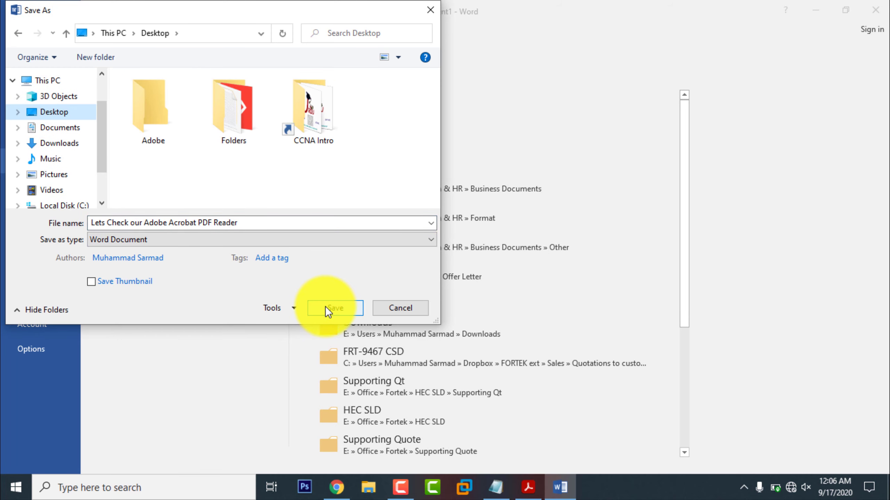
pyautogui.click(325, 308)
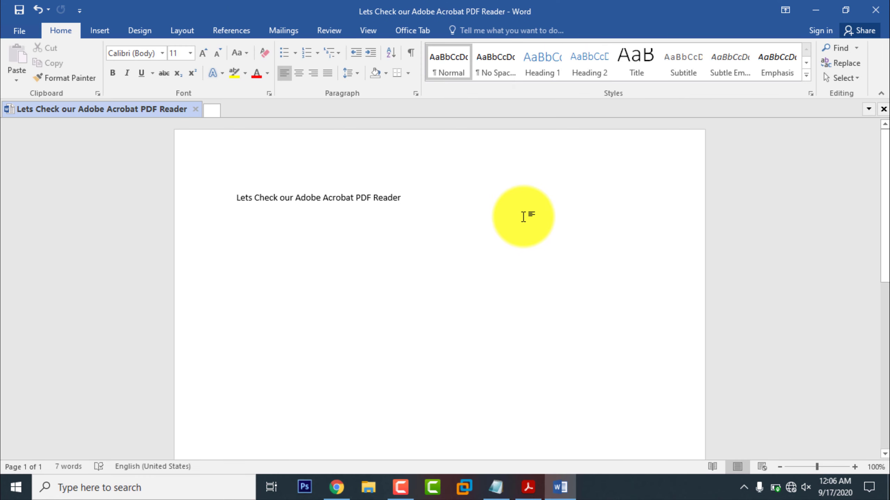
# Step: Close Word and Adobe Acrobat Reader DC, and reopen the saved Word document from the desktop
pyautogui.click(865, 16)
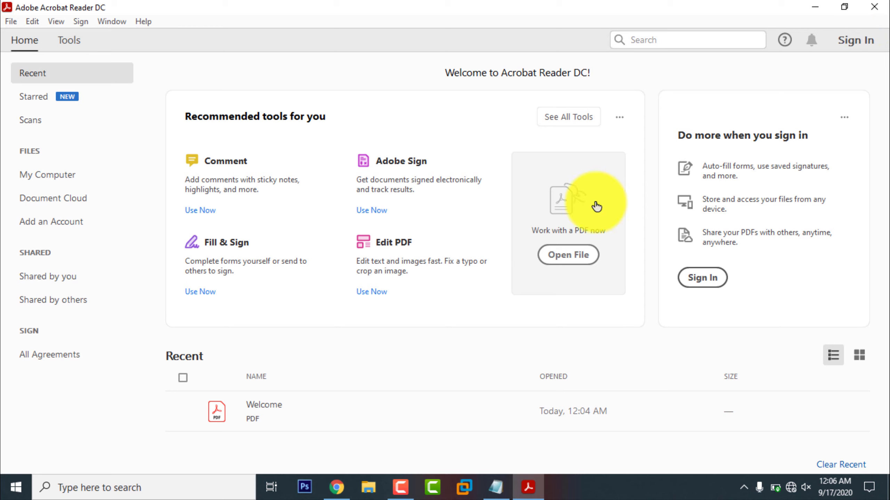
pyautogui.click(873, 7)
pyautogui.doubleClick(31, 308)
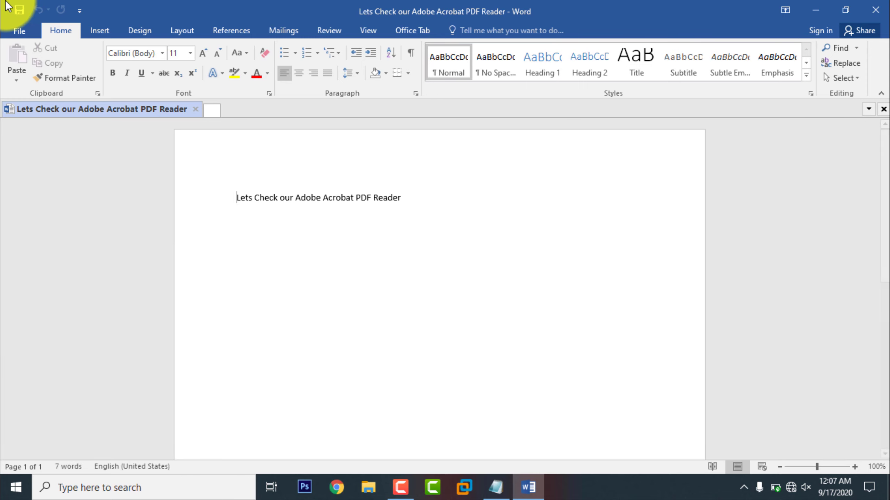
# Step: Save a PDF copy named "Lets Check our Adobe Acrobat PDF Reader" in the CCNA Intro folder, with Open file after publishing enabled
pyautogui.click(12, 29)
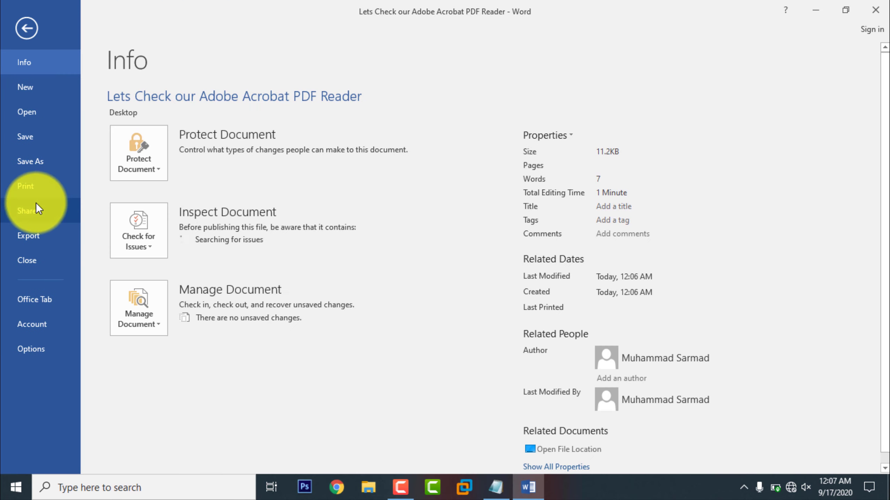
pyautogui.click(31, 167)
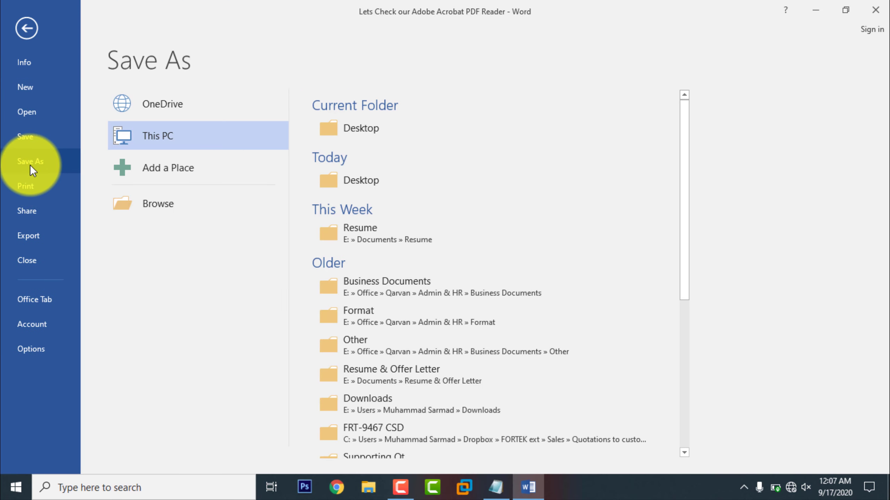
pyautogui.click(333, 137)
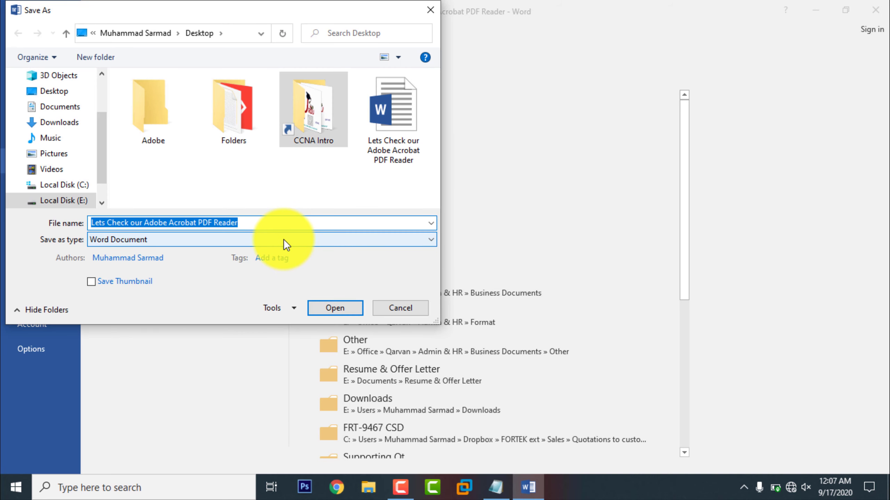
pyautogui.click(284, 239)
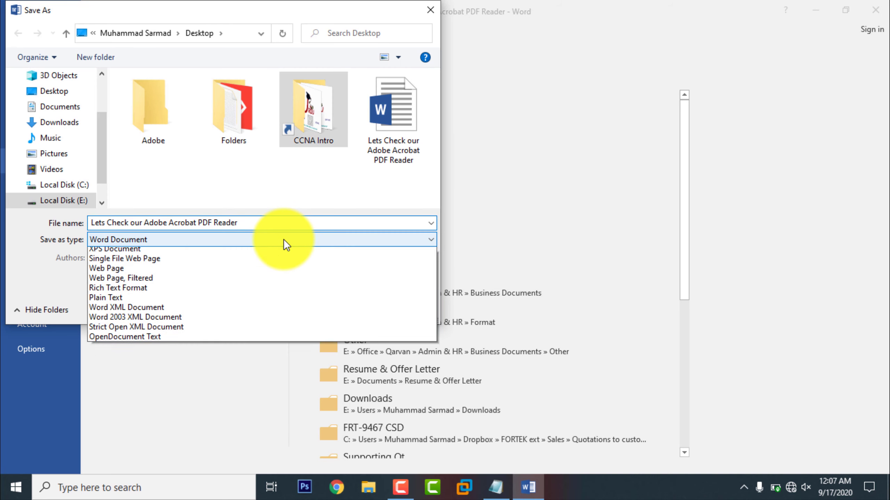
pyautogui.press('p')
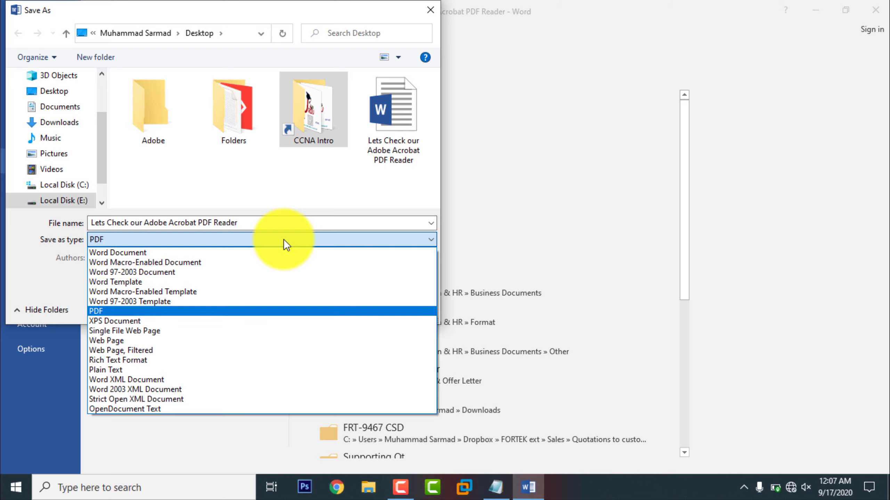
pyautogui.press('Return')
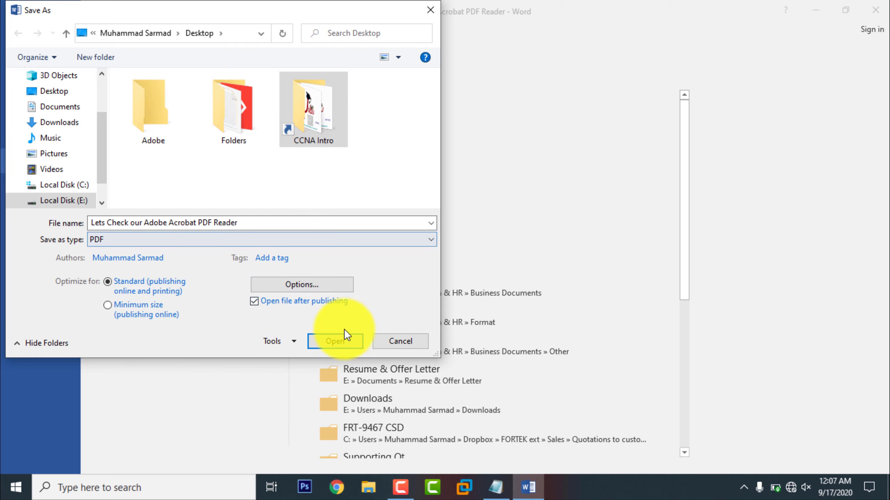
pyautogui.click(341, 340)
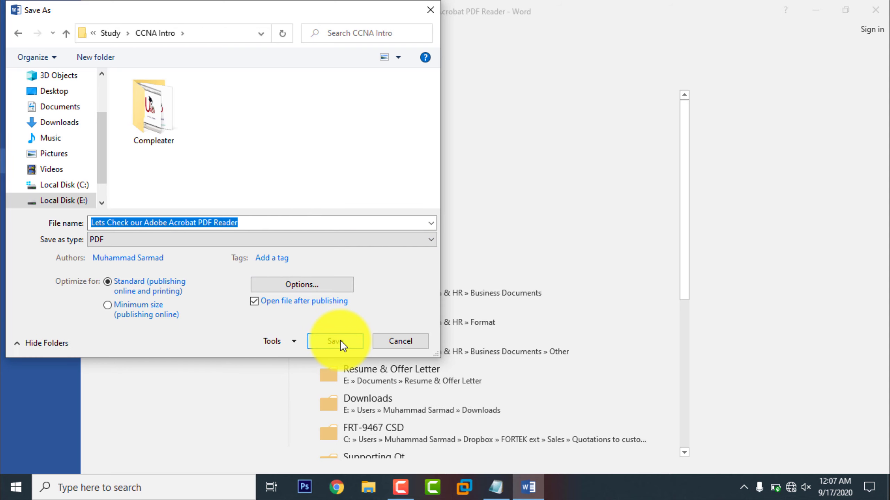
pyautogui.click(341, 340)
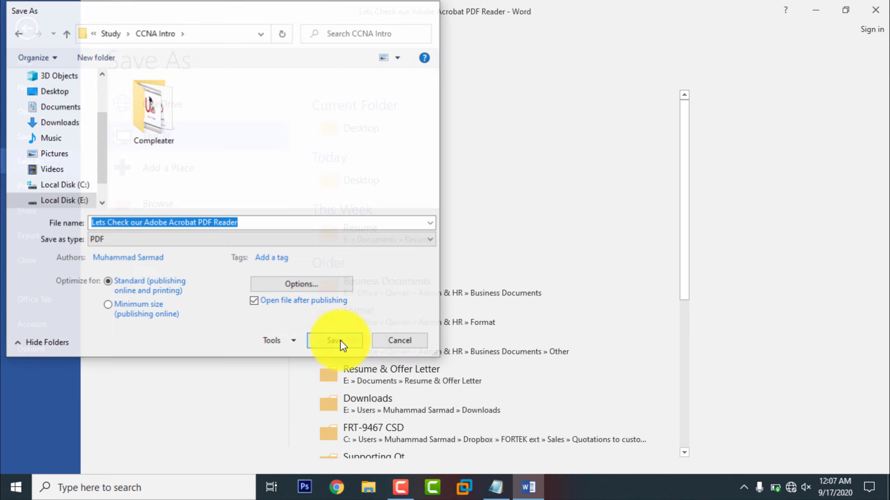